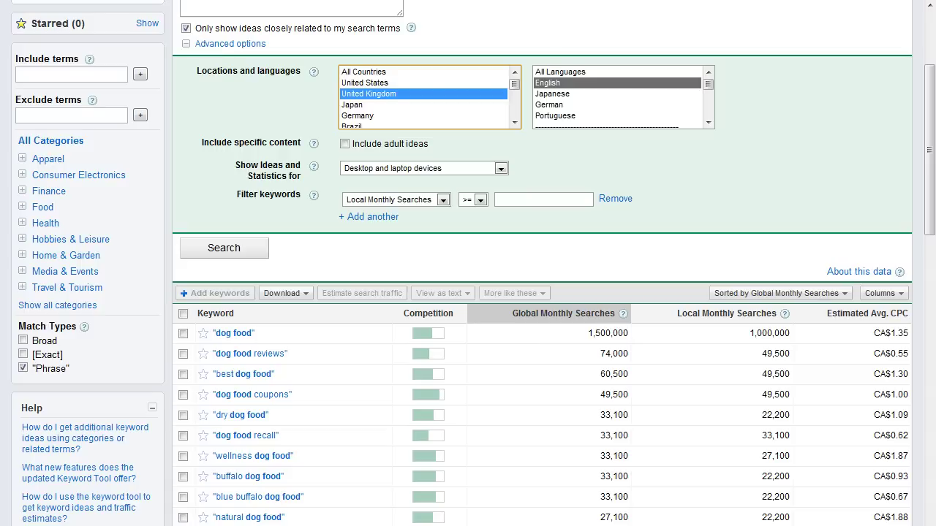
Set the keyword tool's location to United States and switch to the keyword ideas spreadsheet in Excel.
left_click(384, 82)
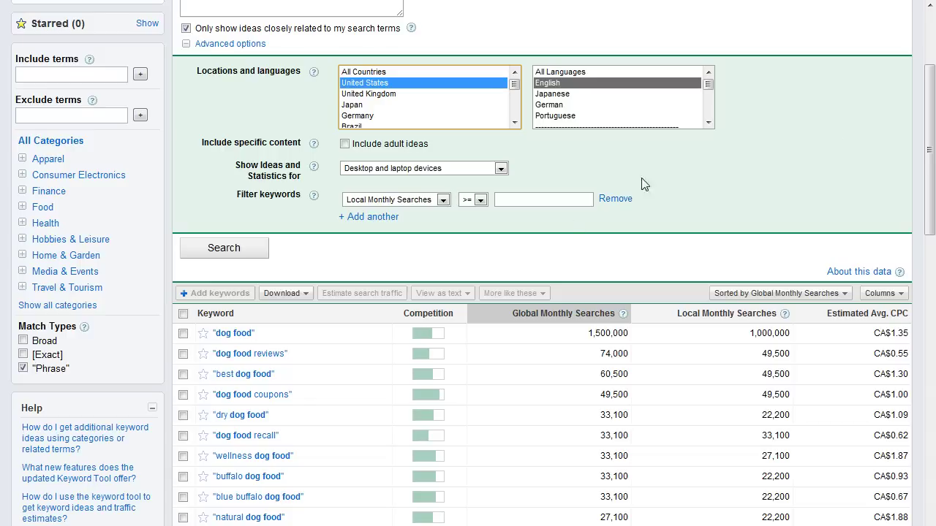
mouse_move(431, 340)
key("alt+Tab")
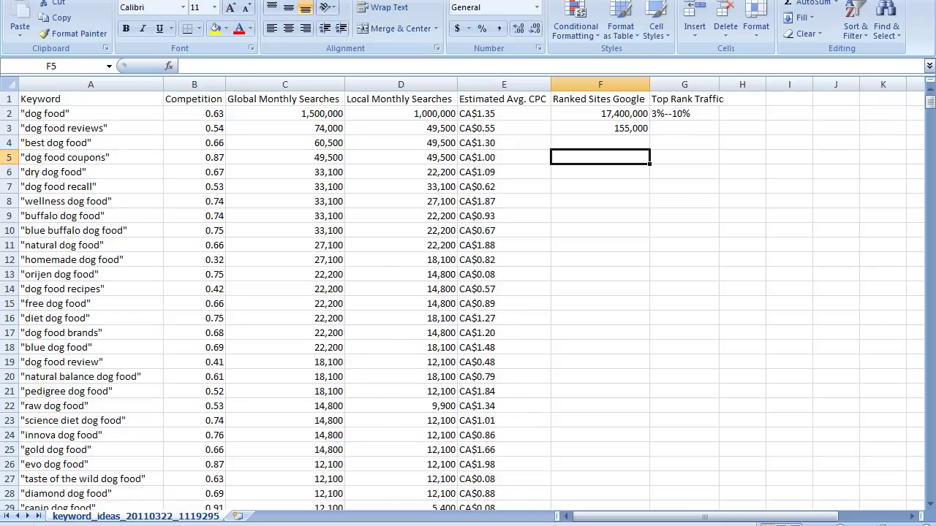
Examine the column headings and compare the Competition and Estimated Avg. CPC values for "dog food".
key("Up")
key("Up")
key("Up")
key("Up")
key("Left")
key("Home")
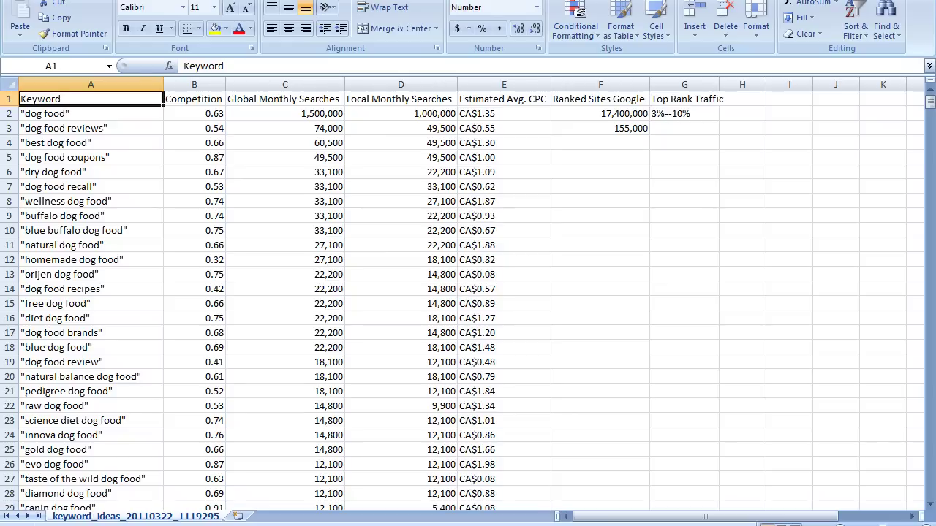
key("Right")
key("Down")
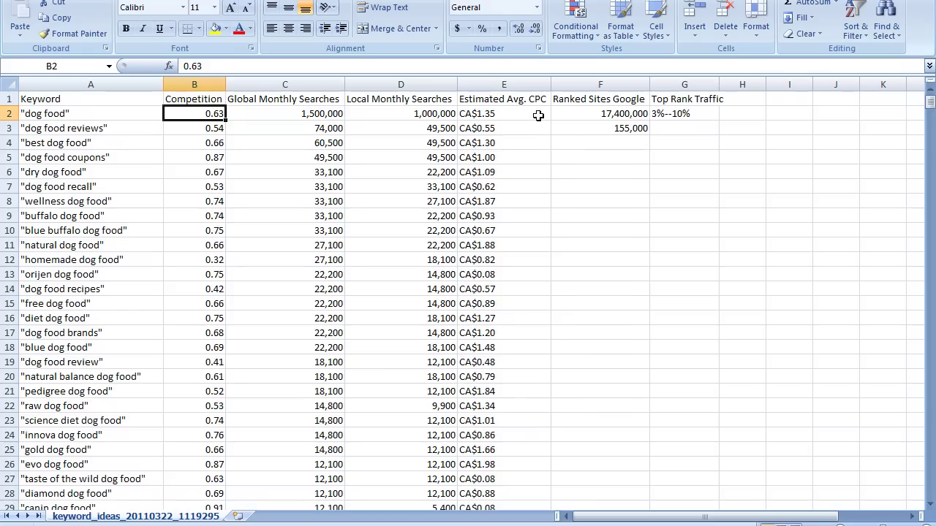
left_click(535, 114)
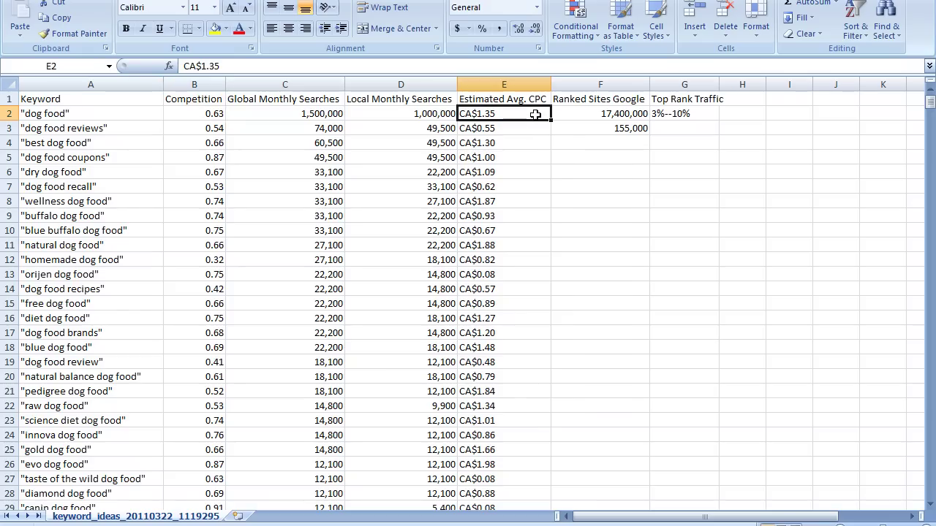
left_click(190, 113)
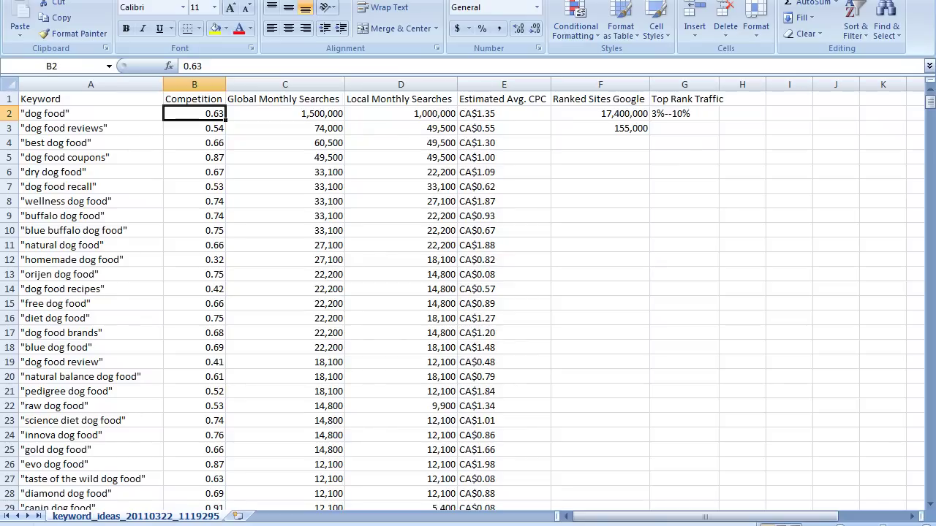
Check the Competition value for "dog food review", the Estimated Avg. CPC column up to "dog food" and that keyword's Ranked Sites Google cell.
left_click(173, 366)
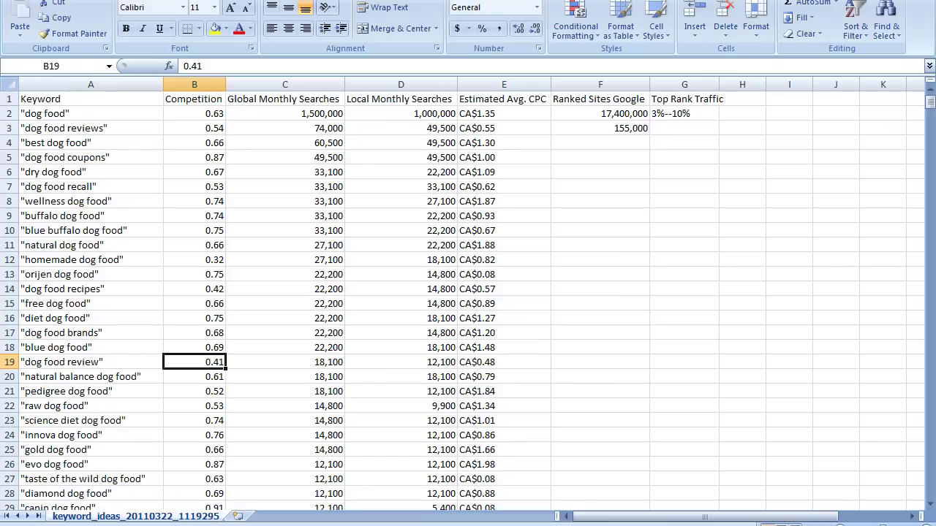
key("Right")
key("Right")
key("Right")
key("Up")
key("Up")
key("Up")
key("Up")
key("Up")
key("Up")
key("Up")
key("Up")
key("Up")
key("Up")
key("Up")
key("Up")
key("Up")
key("Up")
key("Up")
key("Up")
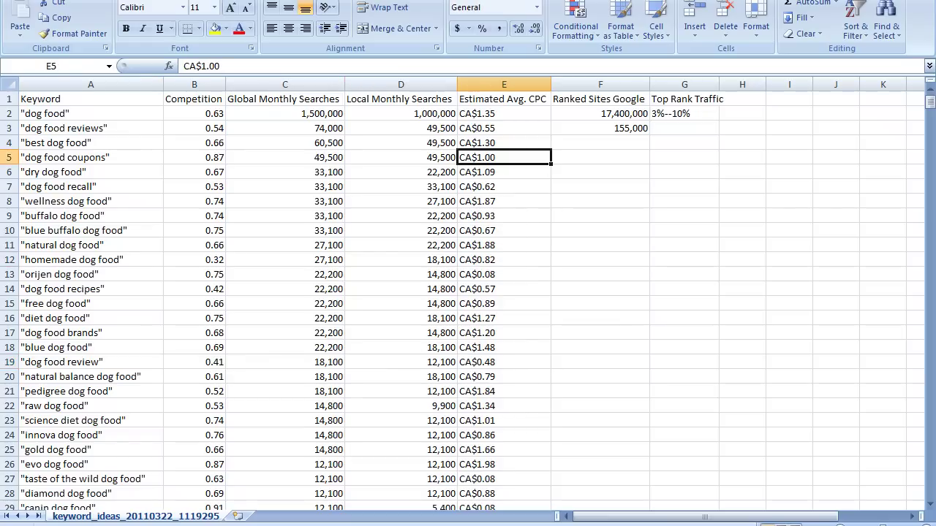
key("Up")
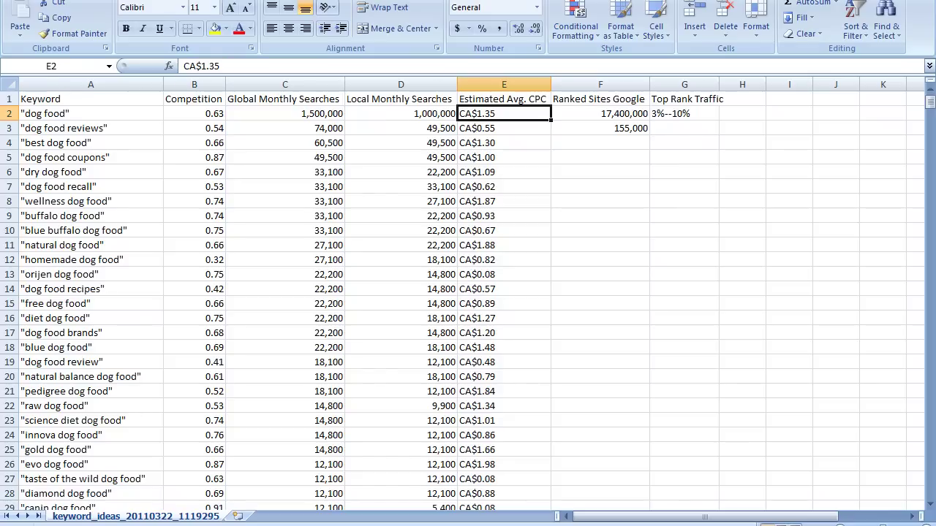
key("Right")
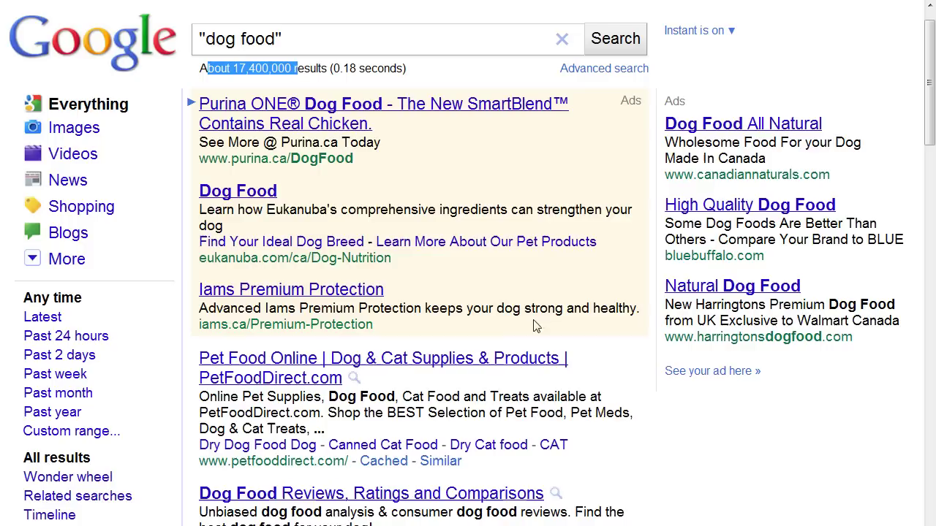
Switch to the Google results for "dog food", highlight the result count and look through the first page.
left_click_drag(197, 67, 293, 70)
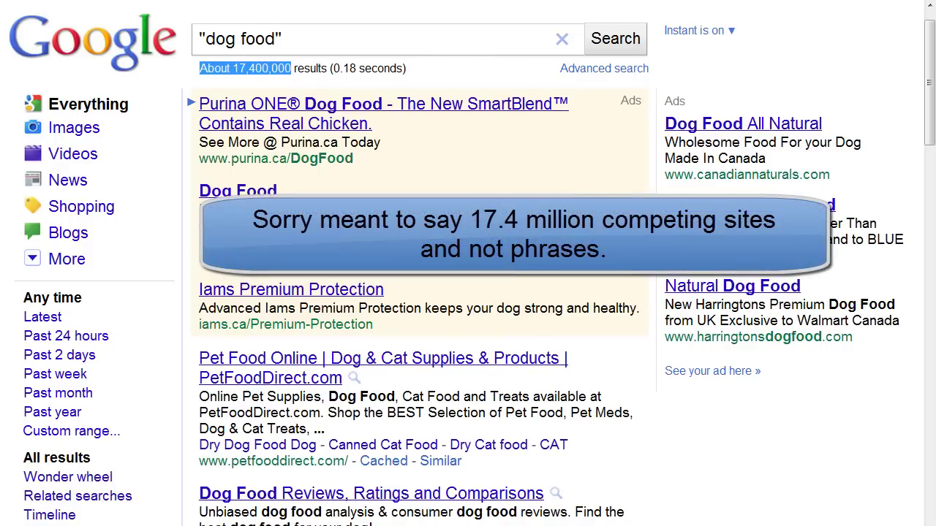
scroll(698, 464, "down", 1)
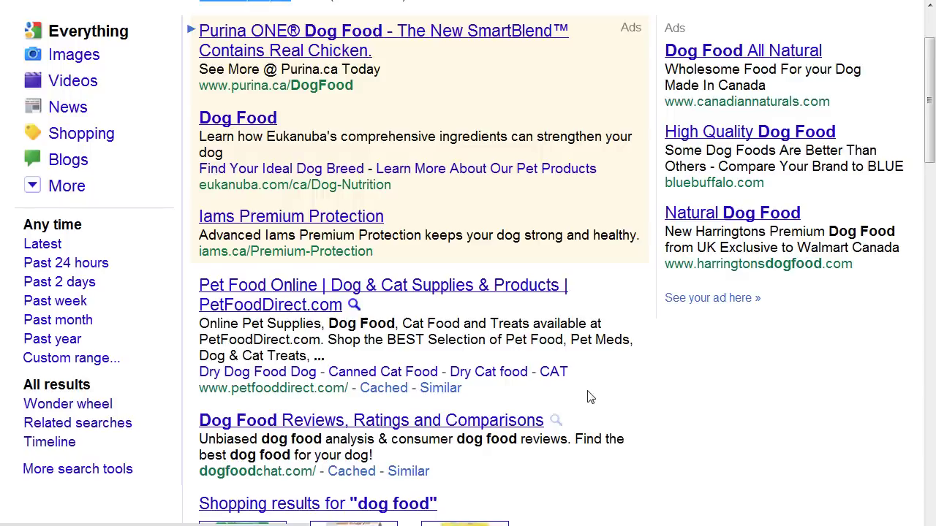
scroll(590, 397, "up", 1)
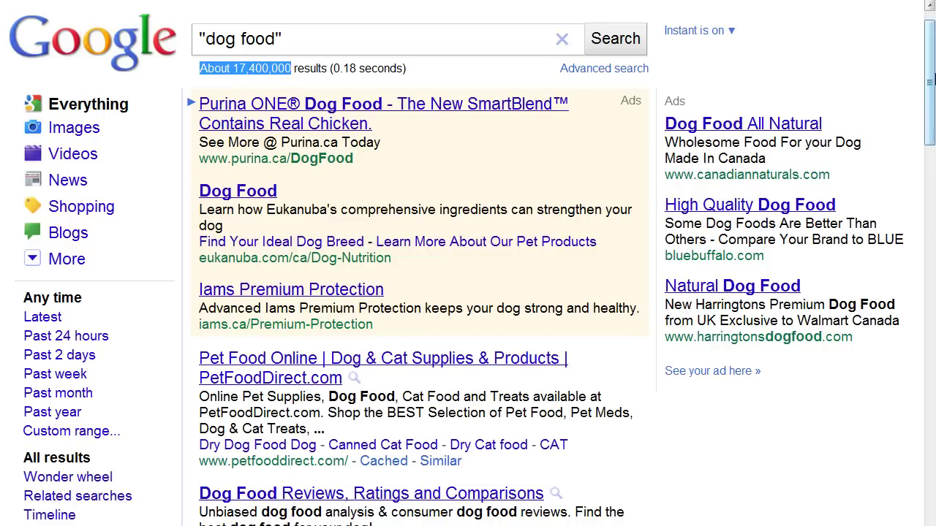
left_click_drag(930, 60, 932, 438)
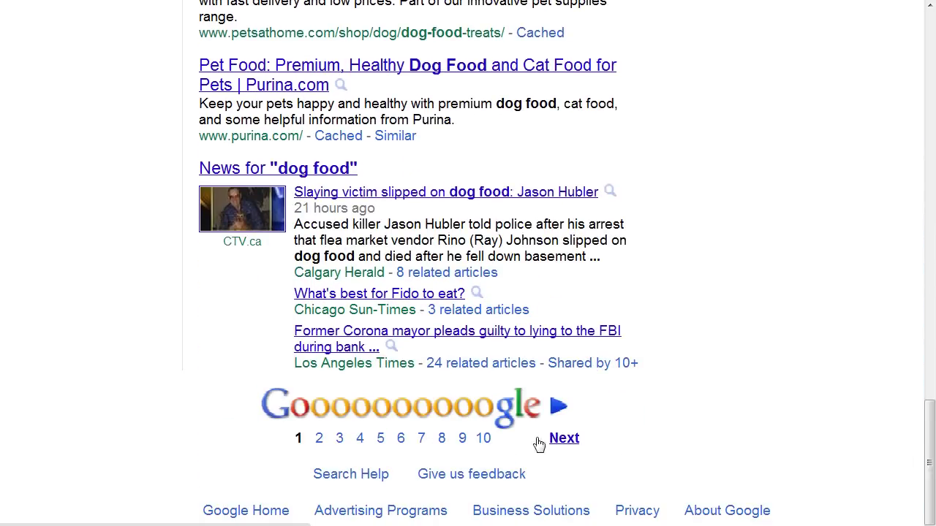
left_click_drag(928, 436, 922, 45)
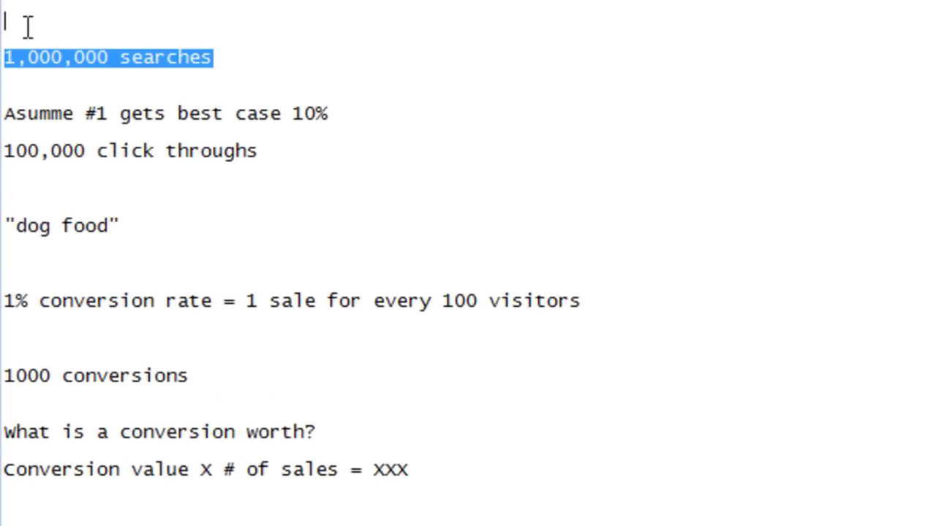
Switch to the text notes and insert a blank line below "Asumme #1 gets best case 10%".
left_click(417, 111)
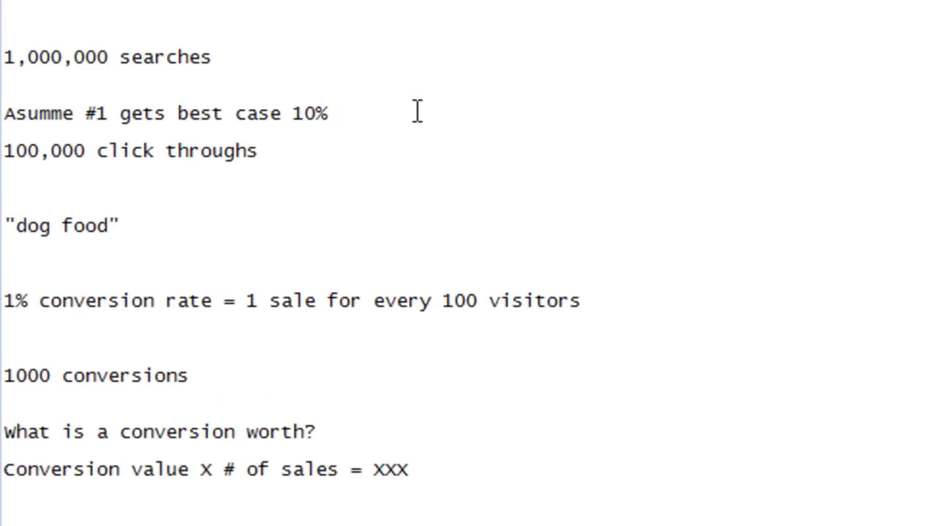
left_click_drag(355, 112, 4, 119)
left_click(431, 117)
key("Return")
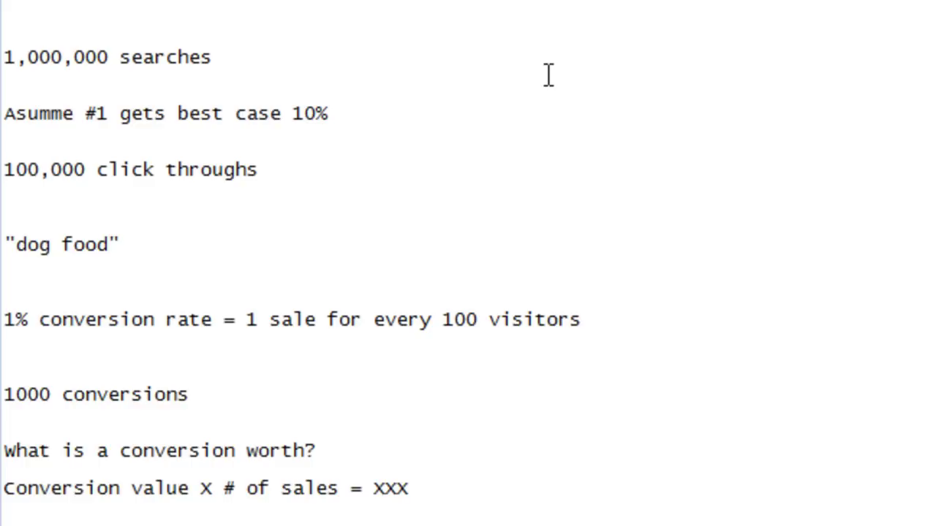
Add the line "3-10% for being #1" above the "Asumme #1 gets best case 10%" line, separated by a blank line.
key("Up")
key("Return")
key("Return")
key("Up")
type("3")
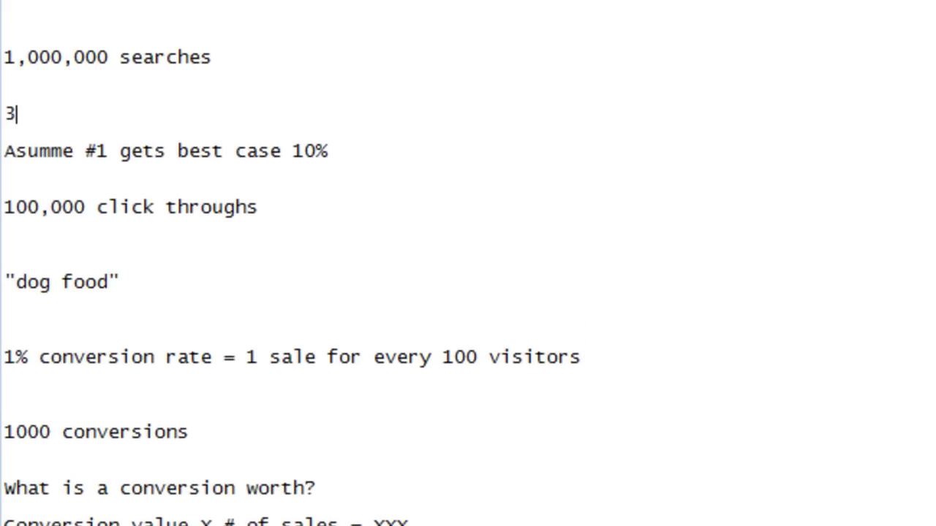
type("-10%")
key("Return")
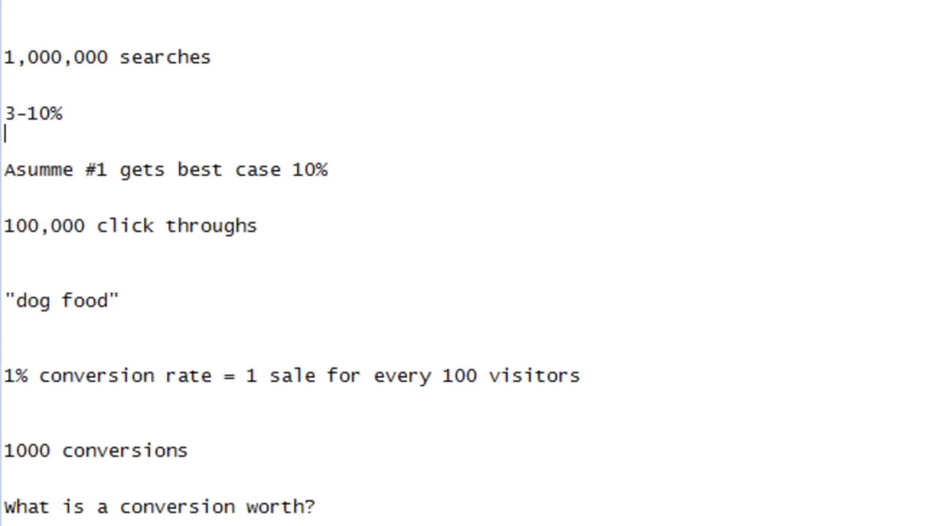
key("Up")
key("Down")
key("Up")
key("End")
type("for being #1")
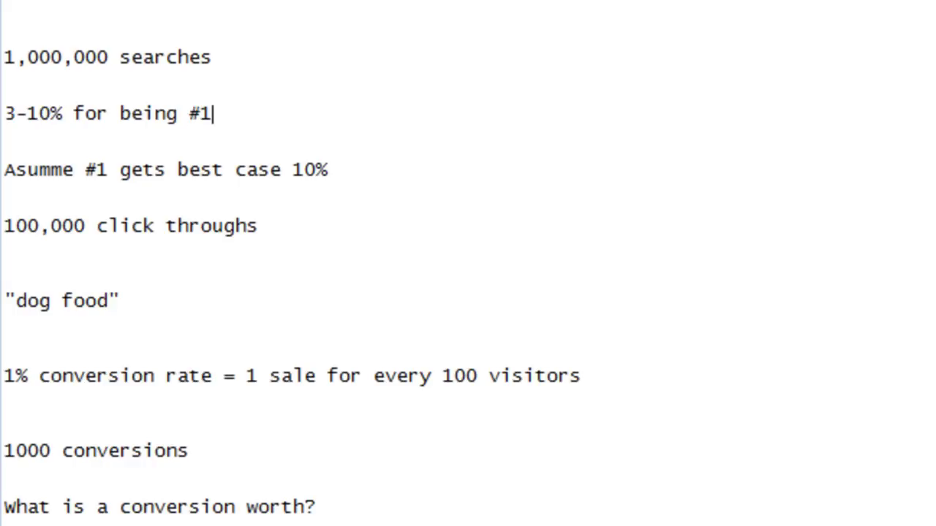
Add the line "17,400,000 competitors" below "3-10% for being #1".
key("Return")
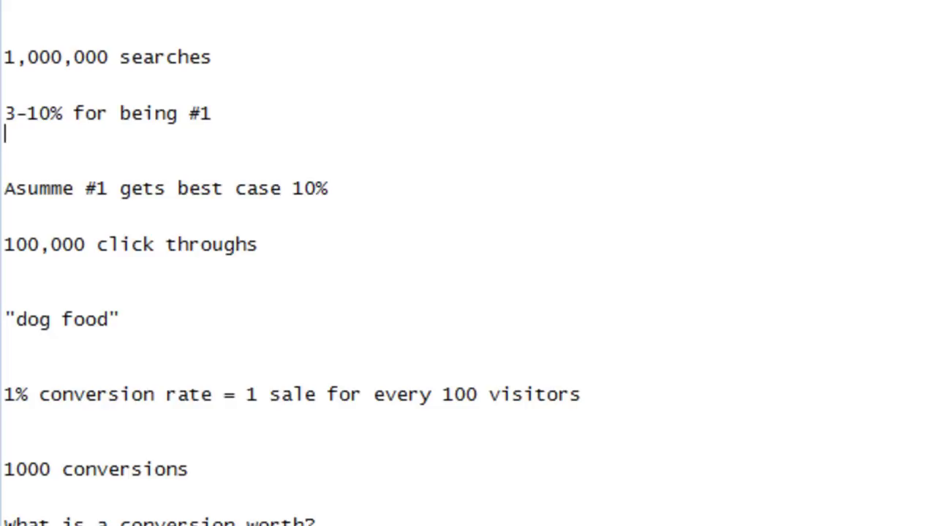
key("Return")
type("1")
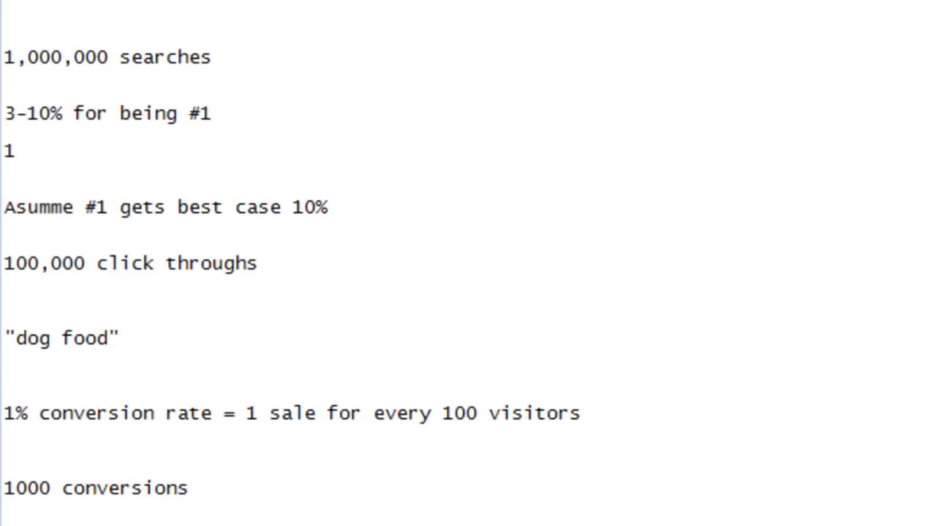
type("7,400,0")
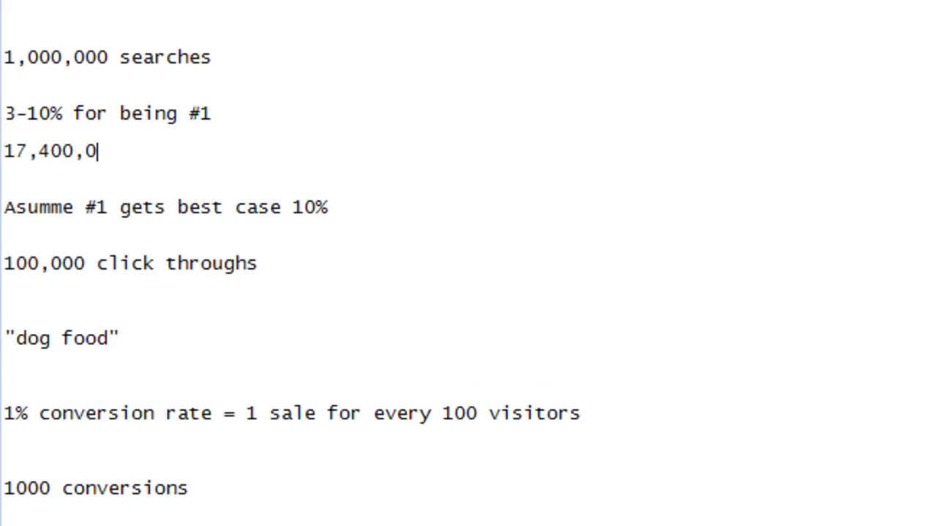
type("00 compe")
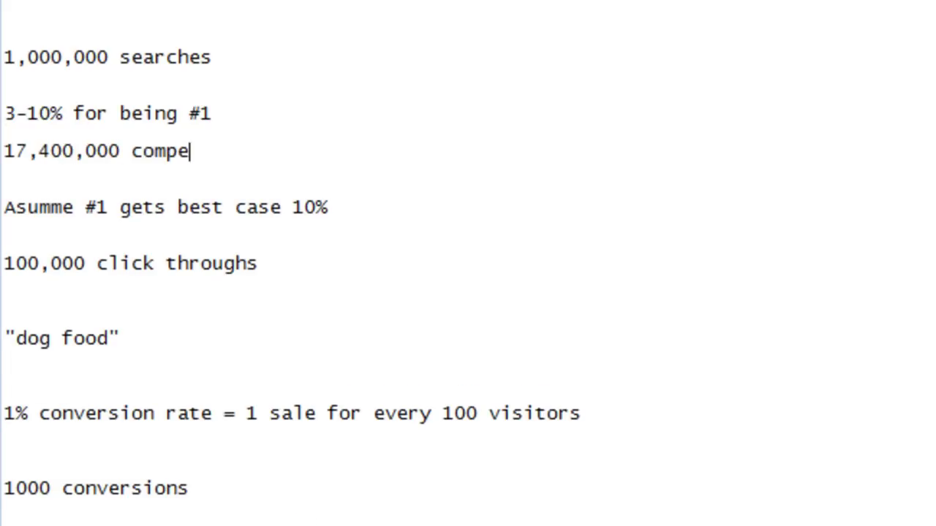
type("titiors")
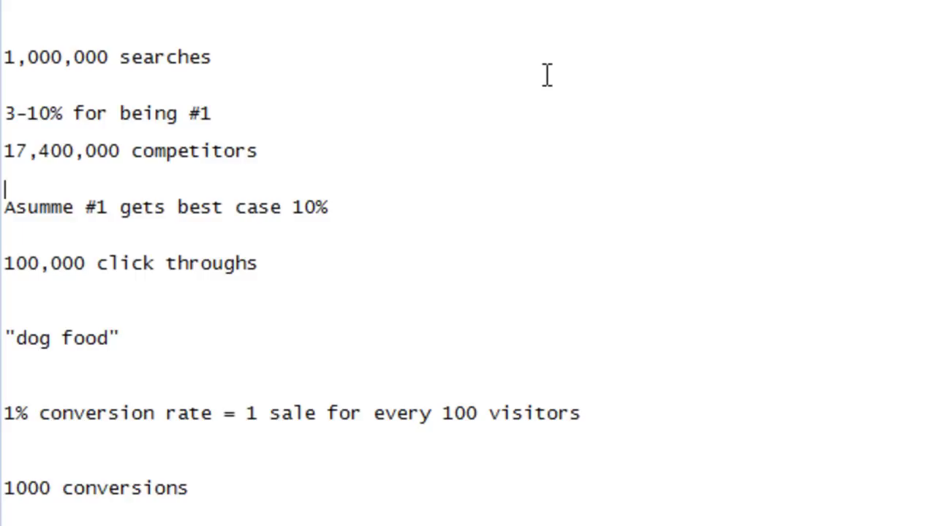
Read the remaining conversion notes and return to the Excel spreadsheet to check the average CPC and ranked sites for "dog food".
scroll(545, 75, "down", 2)
scroll(292, 268, "down", 1)
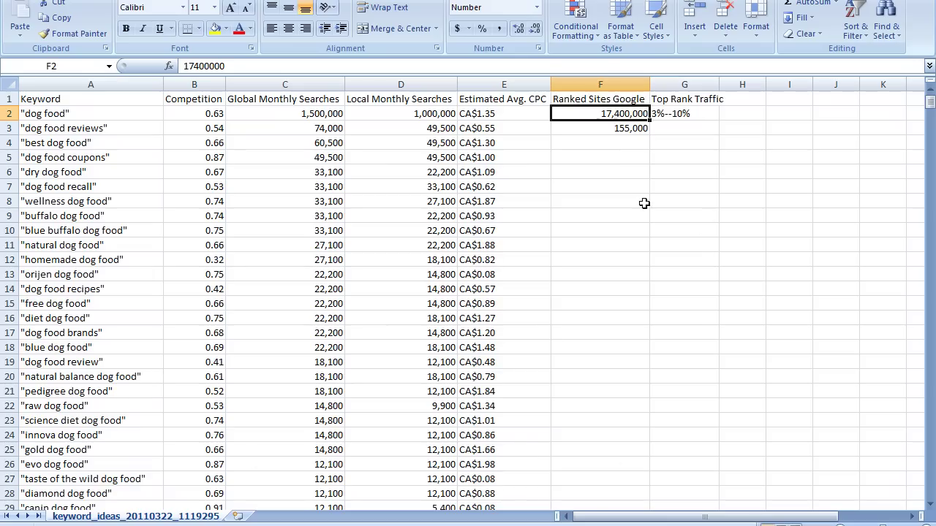
left_click(601, 208)
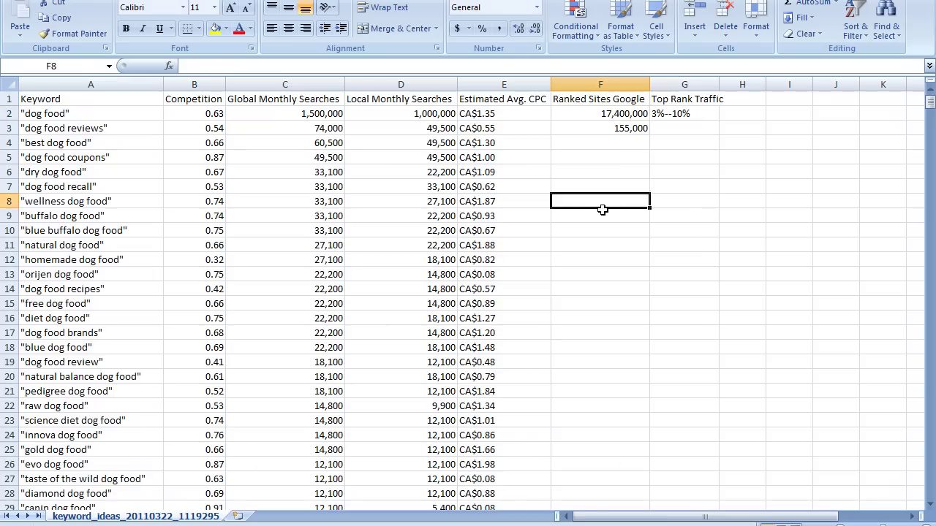
left_click(532, 115)
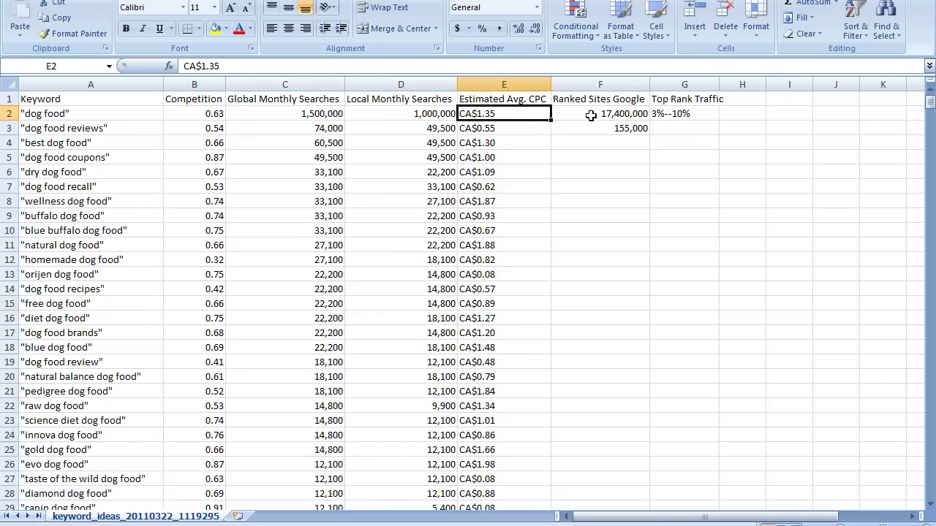
left_click(592, 115)
left_click(537, 115)
Glance at the Google results for "dog food" and compare the spreadsheet's Estimated Avg. CPC for "dog food" and "dog food reviews".
key("alt+Tab")
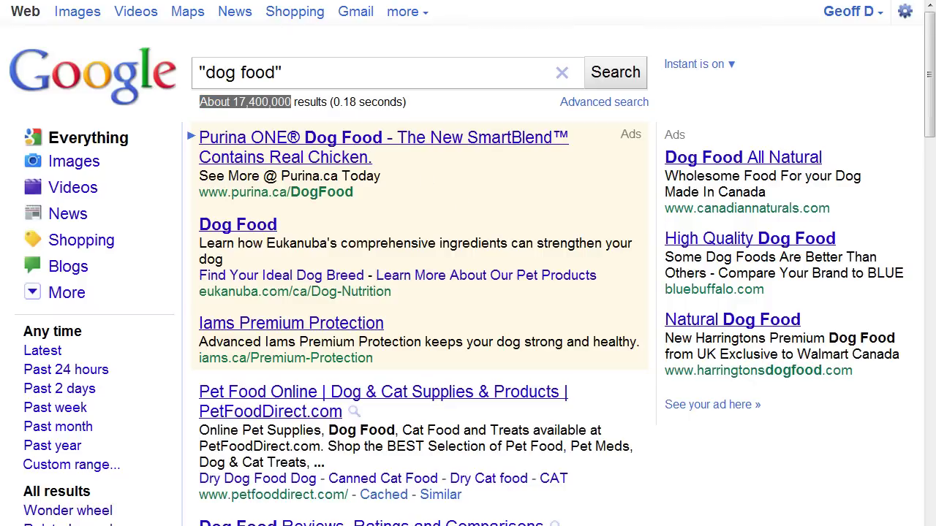
key("alt+Tab")
left_click(578, 205)
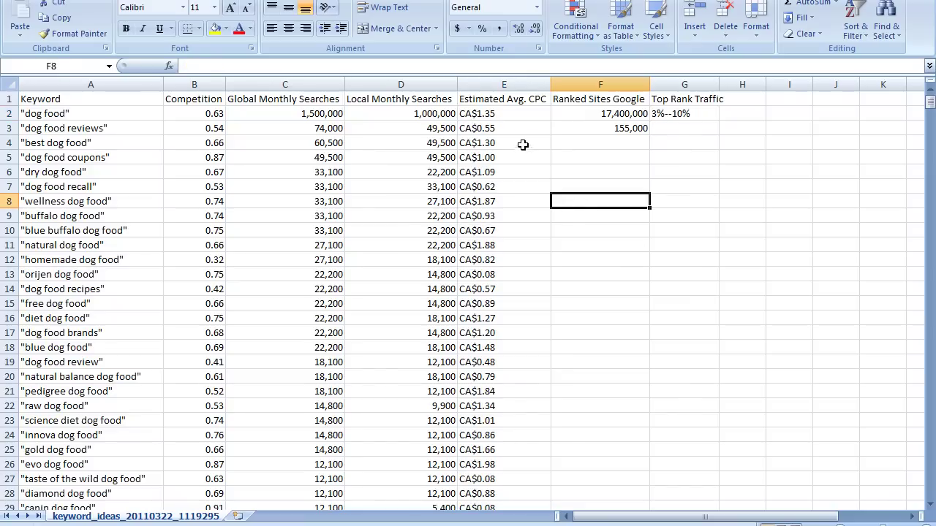
left_click(532, 114)
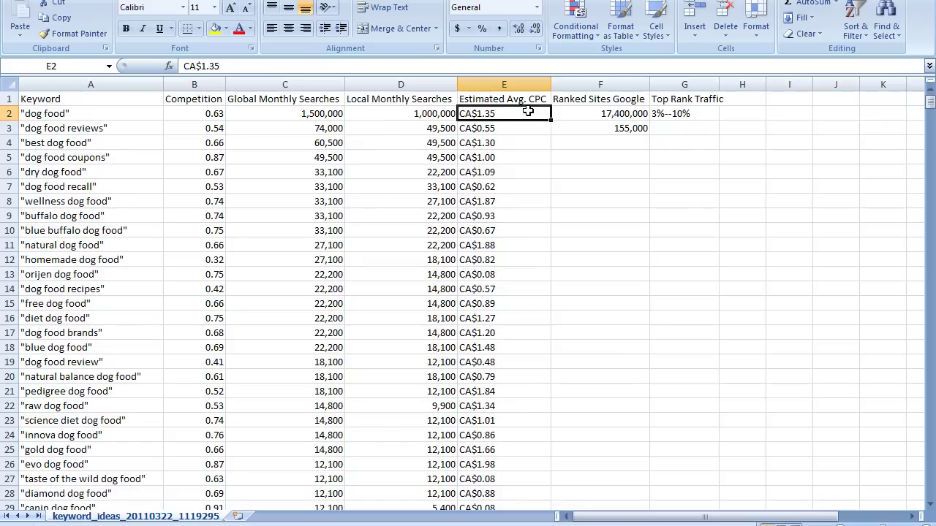
left_click(515, 128)
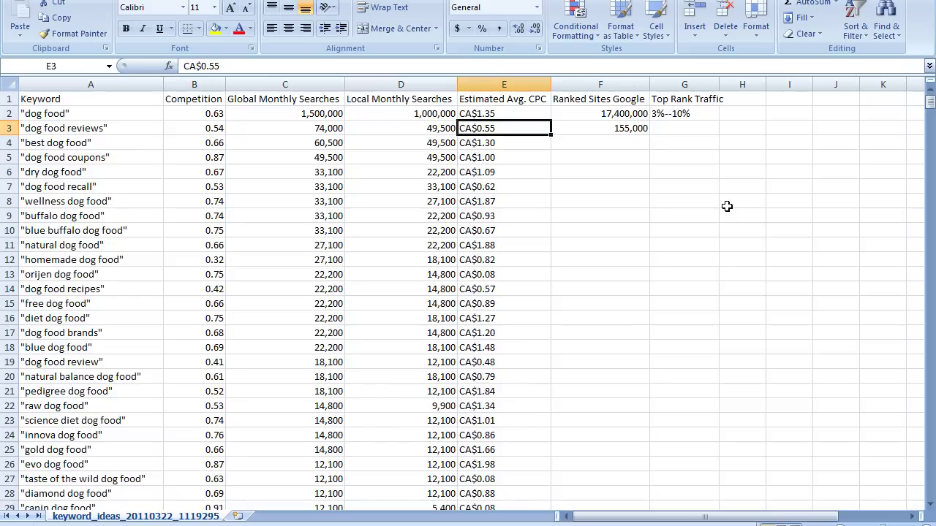
key("Up")
key("Up")
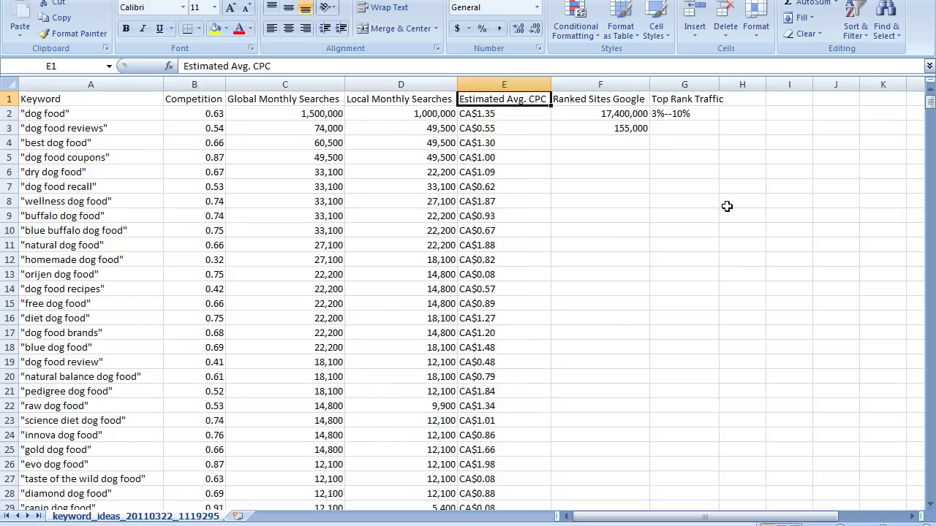
Examine the Competition column, checking the values for "dog food" and "wellness dog food".
key("Left")
key("Left")
key("Left")
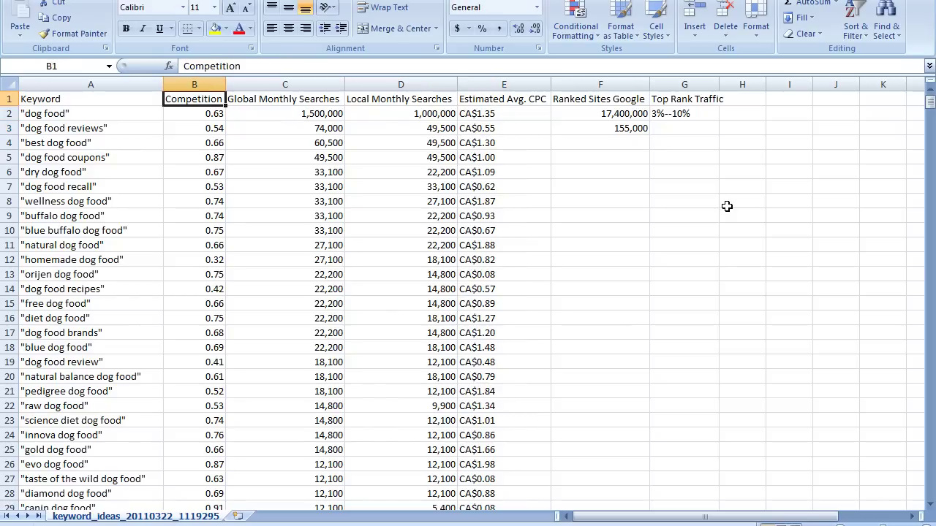
left_click(212, 117)
left_click(191, 206)
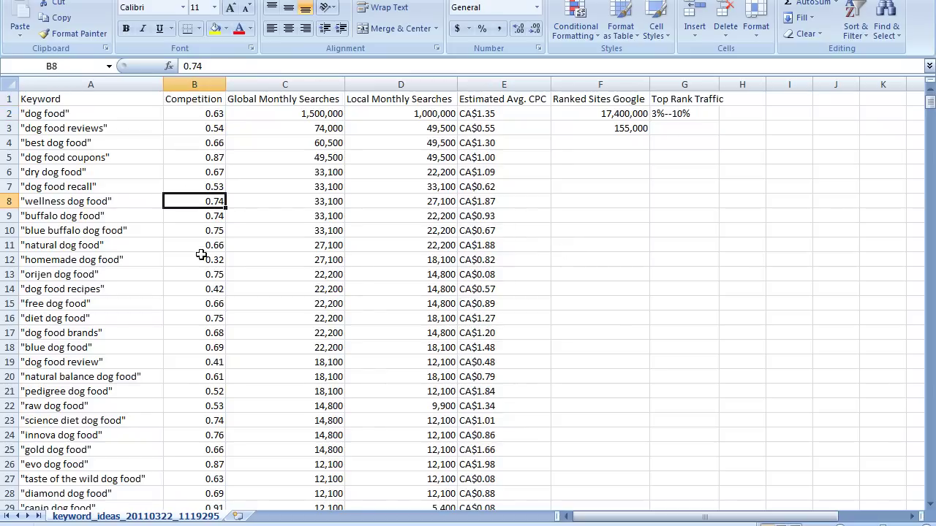
Review the keyword columns in turn: Competition, Global Monthly Searches, Local Monthly Searches and Estimated Avg. CPC.
left_click(202, 275)
left_click_drag(188, 351, 194, 367)
left_click(300, 84)
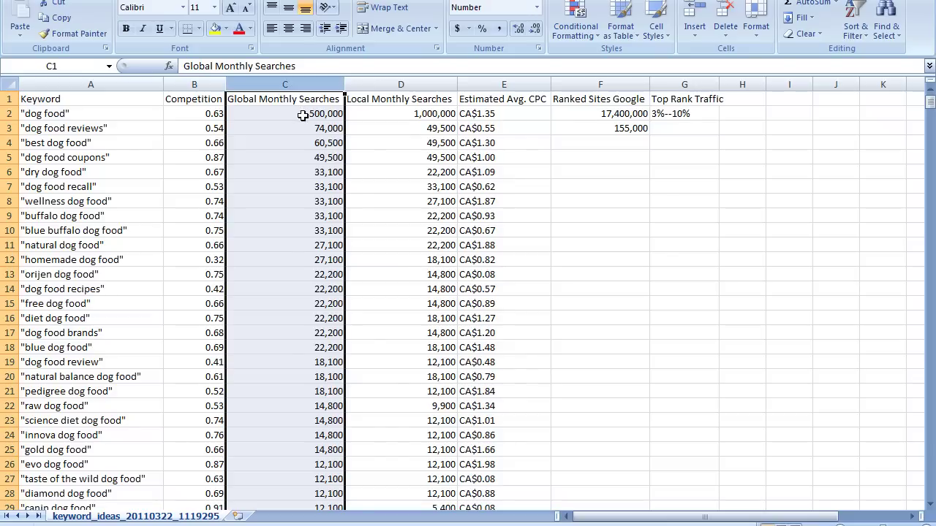
left_click(390, 85)
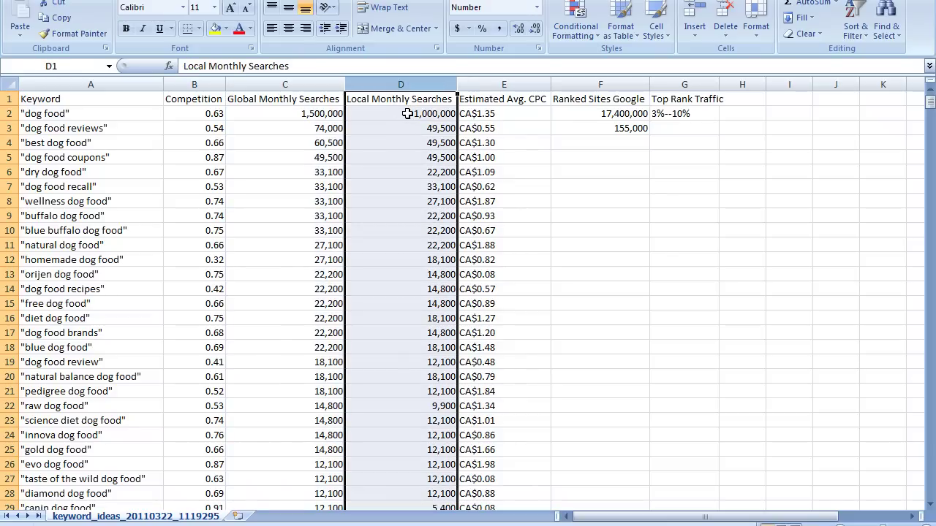
left_click(489, 85)
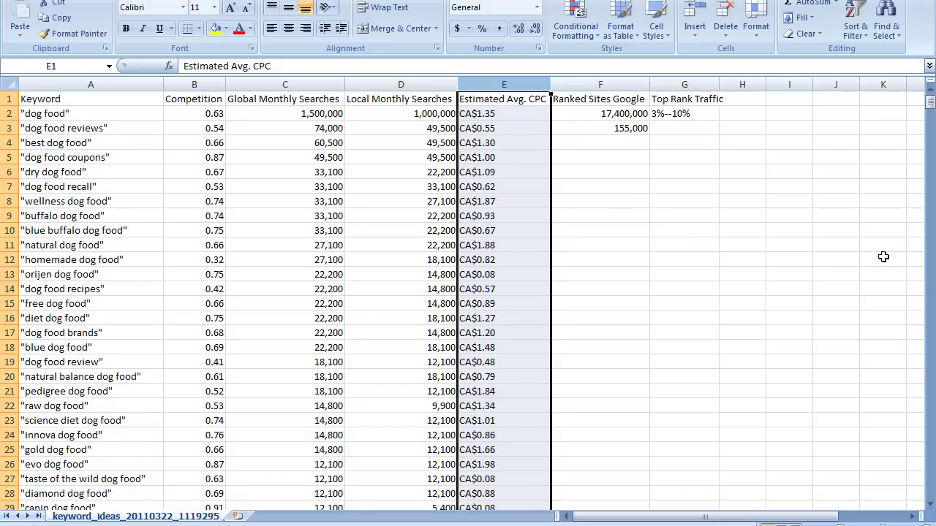
left_click(729, 247)
Check the Estimated Avg. CPC for "dog food" and compare its Ranked Sites Google figure with that of "dog food reviews".
left_click(509, 113)
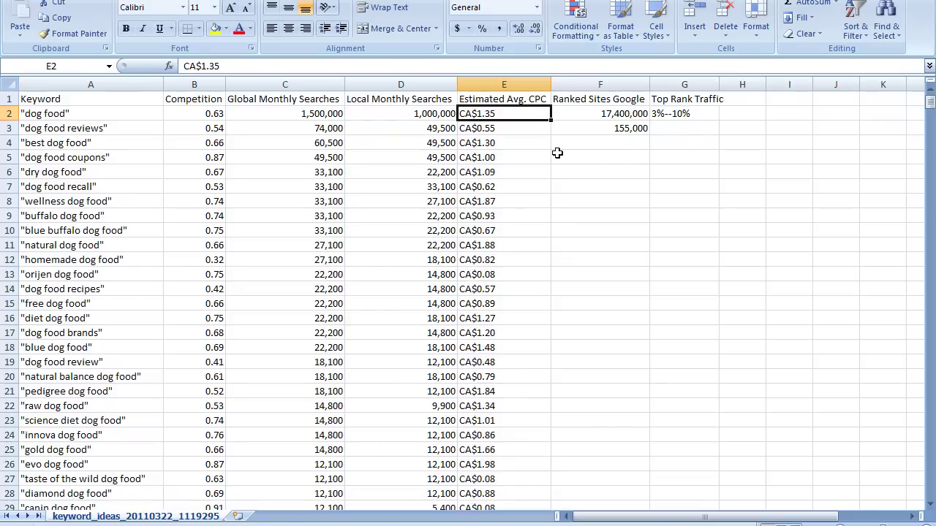
key("Right")
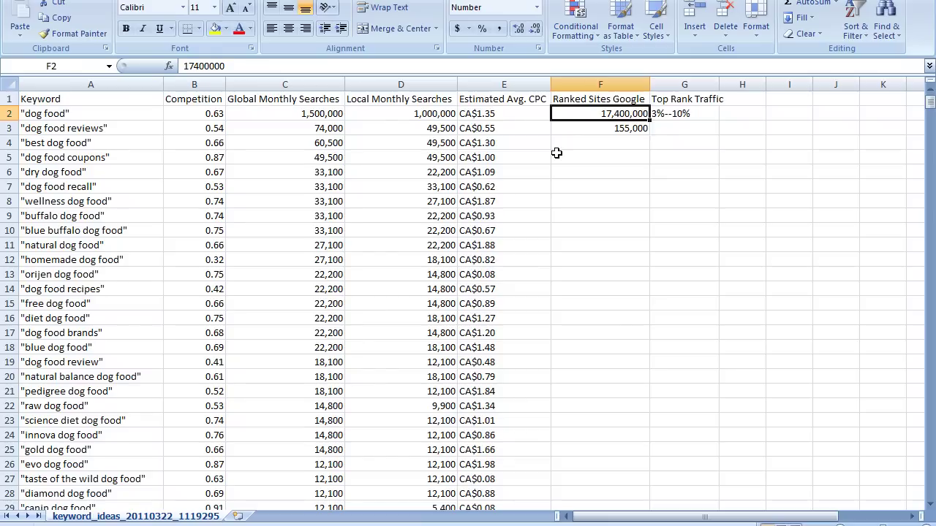
key("Down")
key("Up")
key("Down")
key("Up")
Examine the Top Rank Traffic percentage for "dog food" against its Local Monthly Searches.
key("Right")
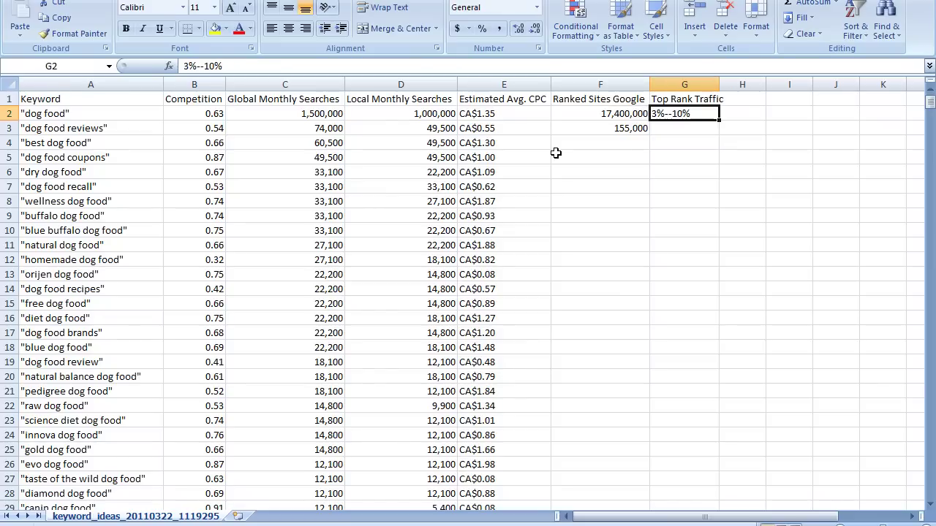
left_click(414, 113)
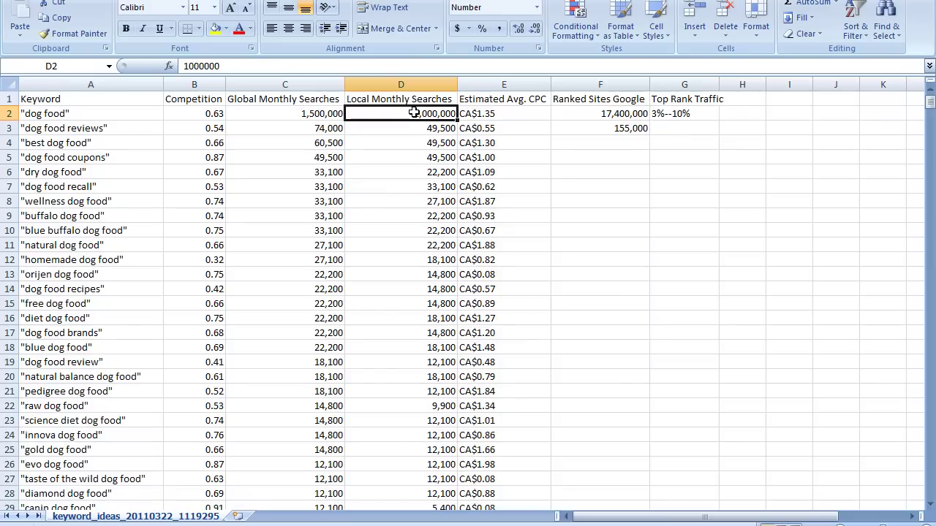
left_click(687, 113)
left_click(437, 117)
left_click(692, 189)
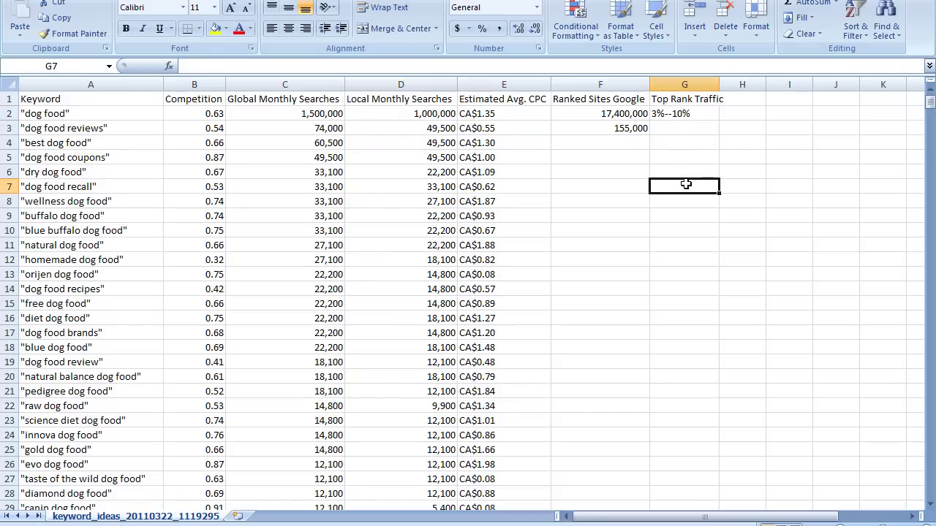